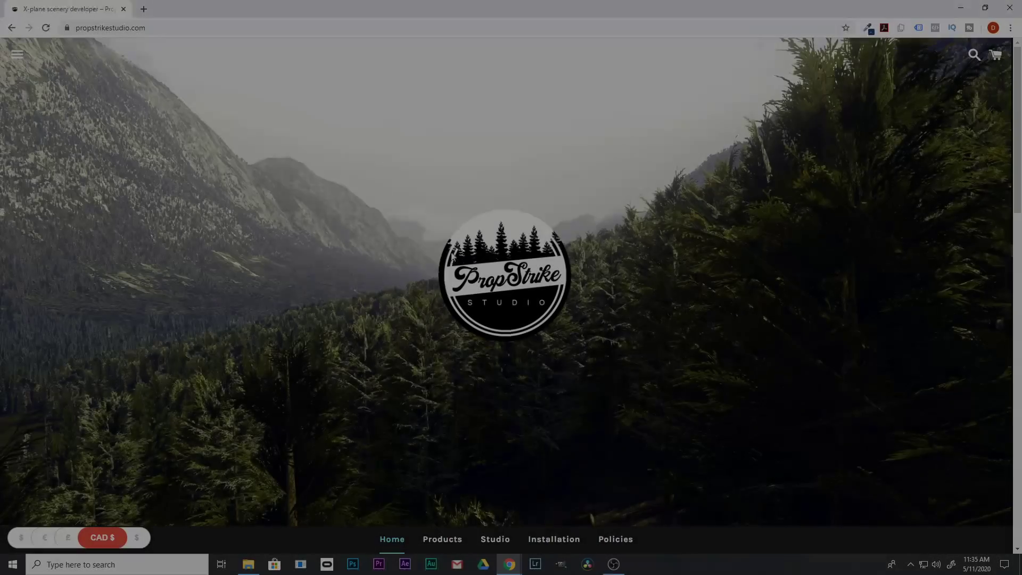
Add the free Cessna 172 Bush Kit from PropStrike's Products page to the cart and check out.
{"action": "scroll", "coordinate": [500, 291], "scroll_direction": "down", "scroll_amount": 5}
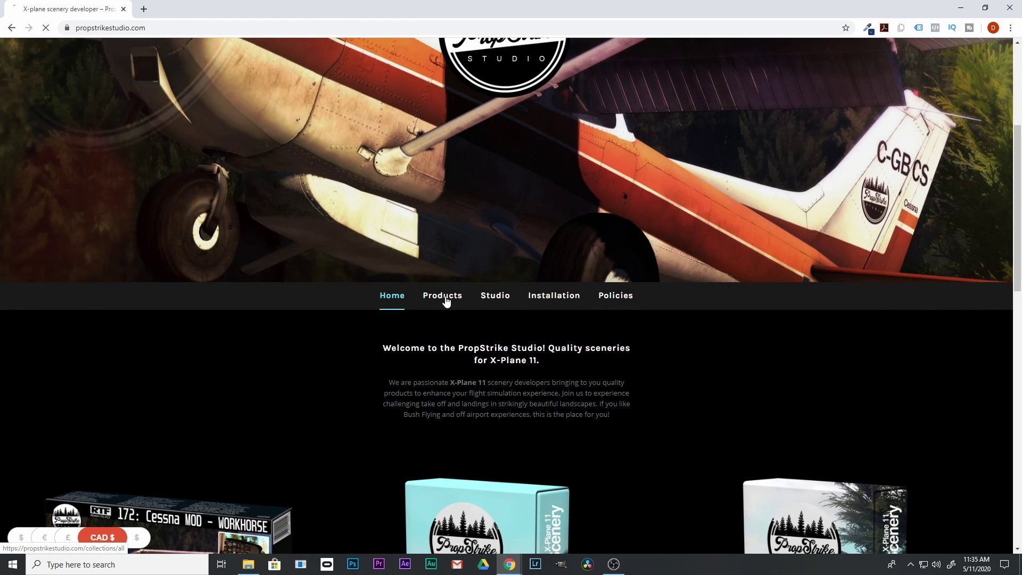
{"action": "left_click", "coordinate": [446, 301]}
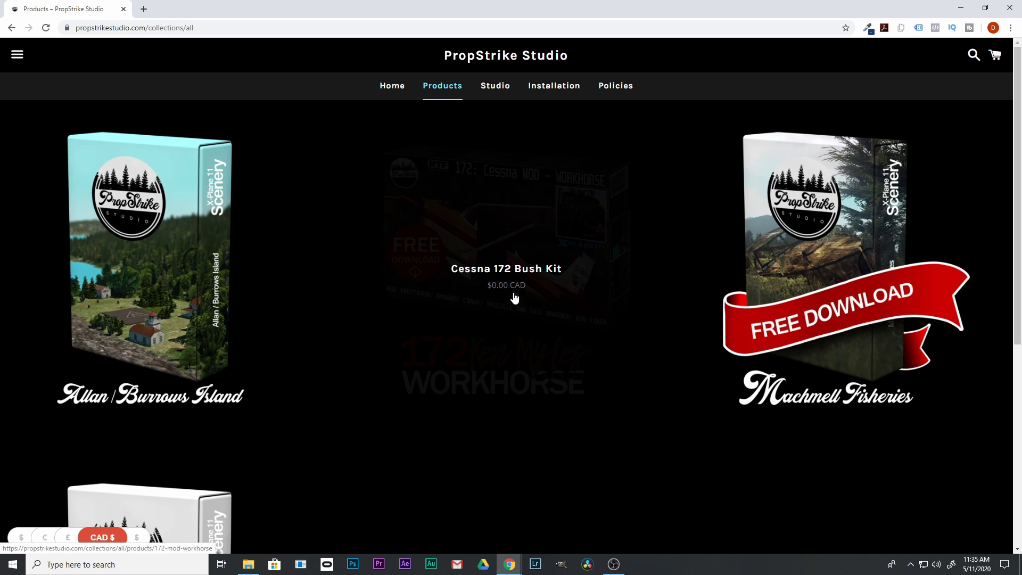
{"action": "left_click", "coordinate": [514, 297]}
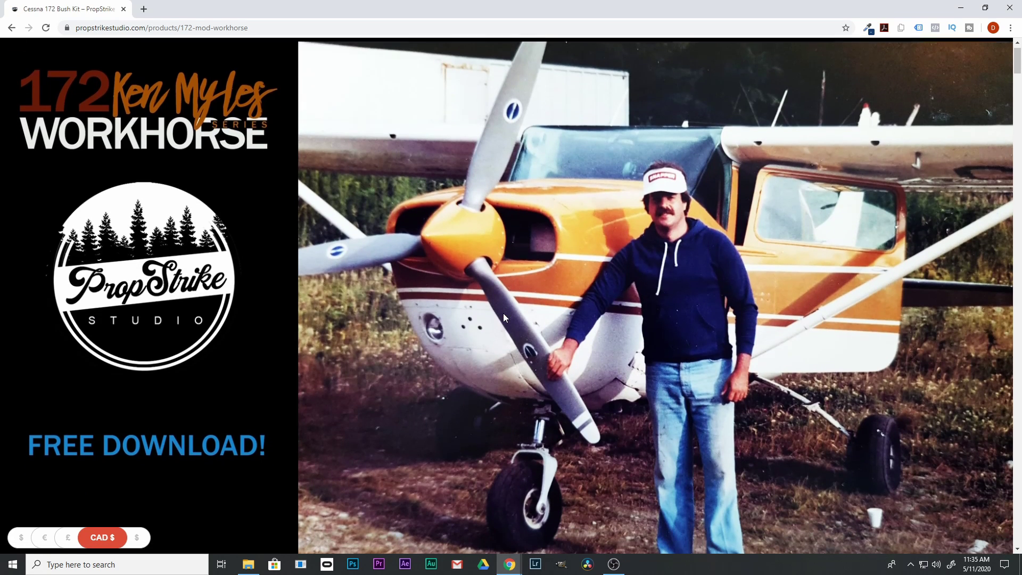
{"action": "scroll", "coordinate": [504, 315], "scroll_direction": "down", "scroll_amount": 5}
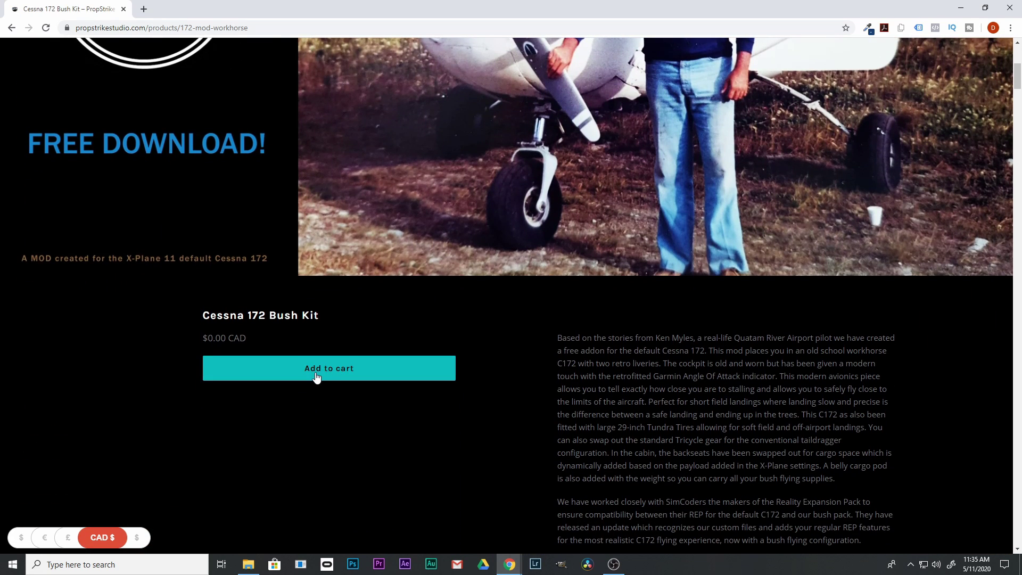
{"action": "left_click", "coordinate": [316, 376]}
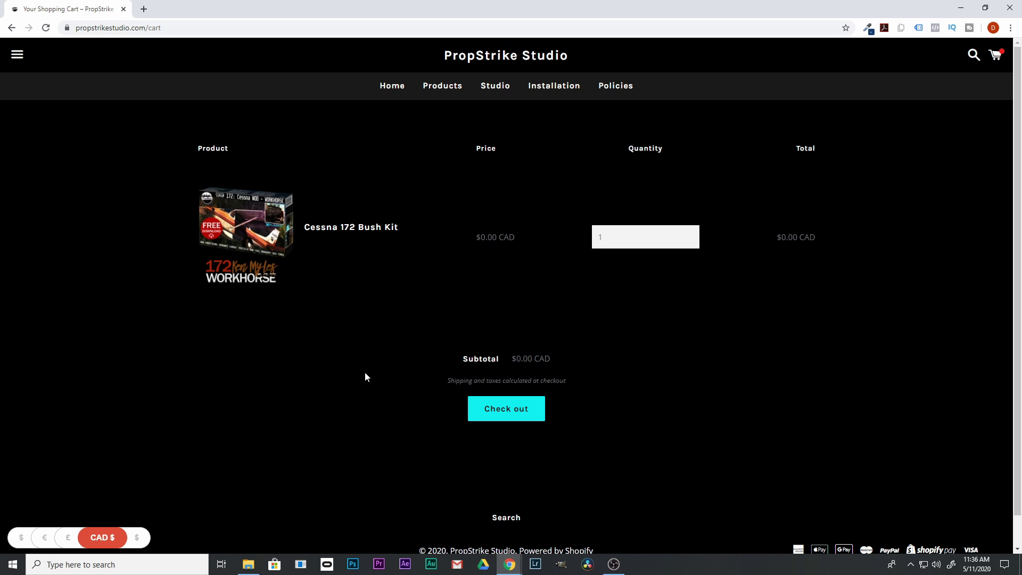
{"action": "scroll", "coordinate": [582, 334], "scroll_direction": "down", "scroll_amount": 1}
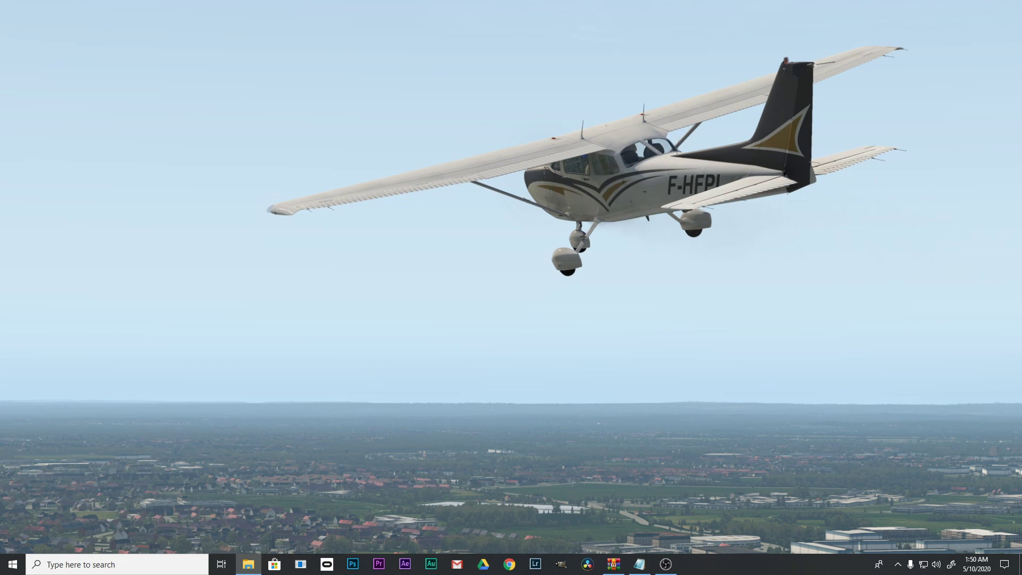
Open a full-screen File Explorer window on Local Disk (C:).
{"action": "left_click", "coordinate": [248, 564]}
{"action": "left_click_drag", "start_coordinate": [330, 149], "coordinate": [371, 7]}
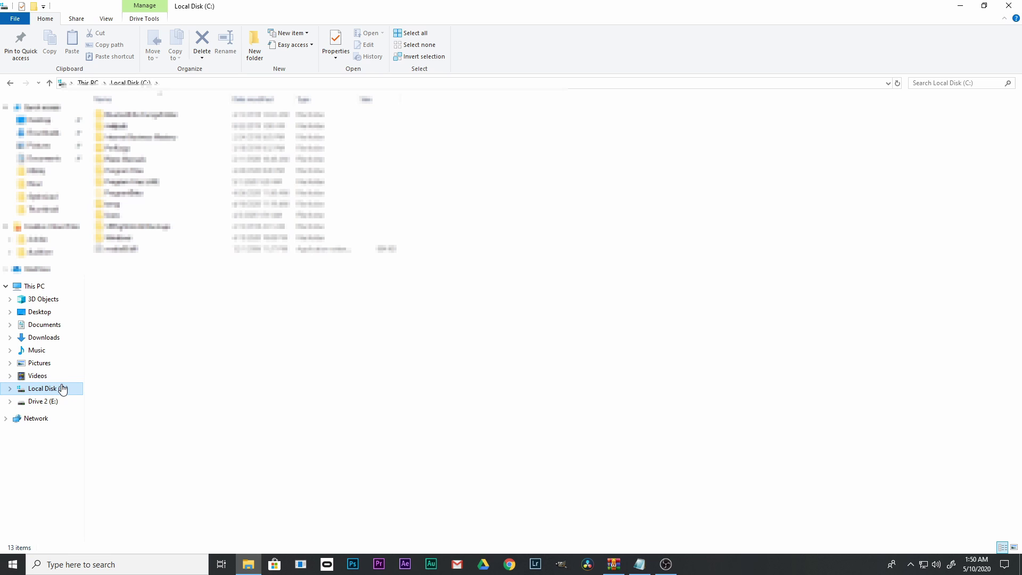
{"action": "key", "text": "alt+Tab"}
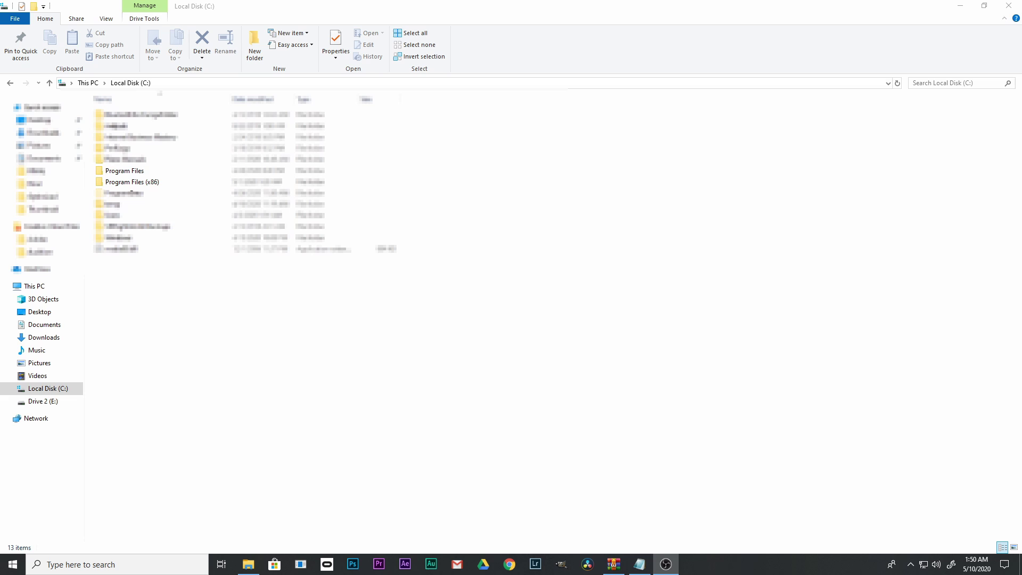
{"action": "key", "text": "alt+Tab"}
Go through Program Files (x86), Steam, steamapps and common into the X-Plane 11 folder.
{"action": "double_click", "coordinate": [153, 183]}
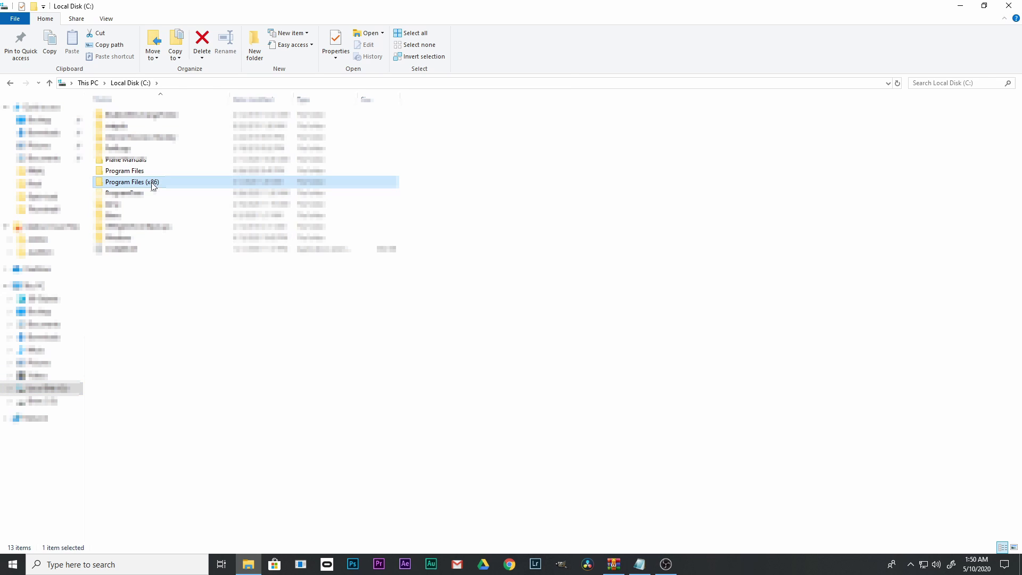
{"action": "scroll", "coordinate": [154, 298], "scroll_direction": "down", "scroll_amount": 6}
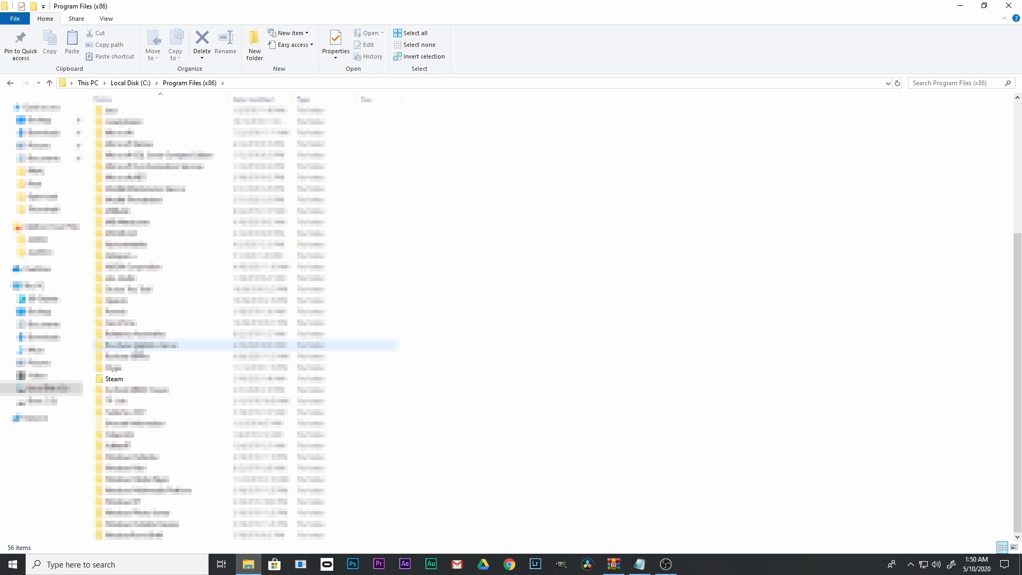
{"action": "double_click", "coordinate": [115, 379]}
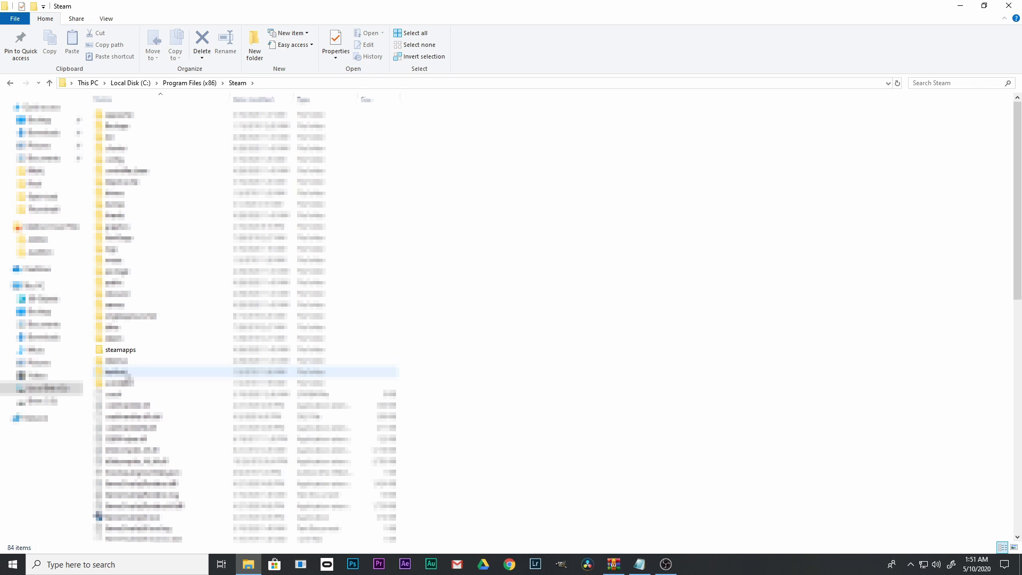
{"action": "double_click", "coordinate": [124, 352]}
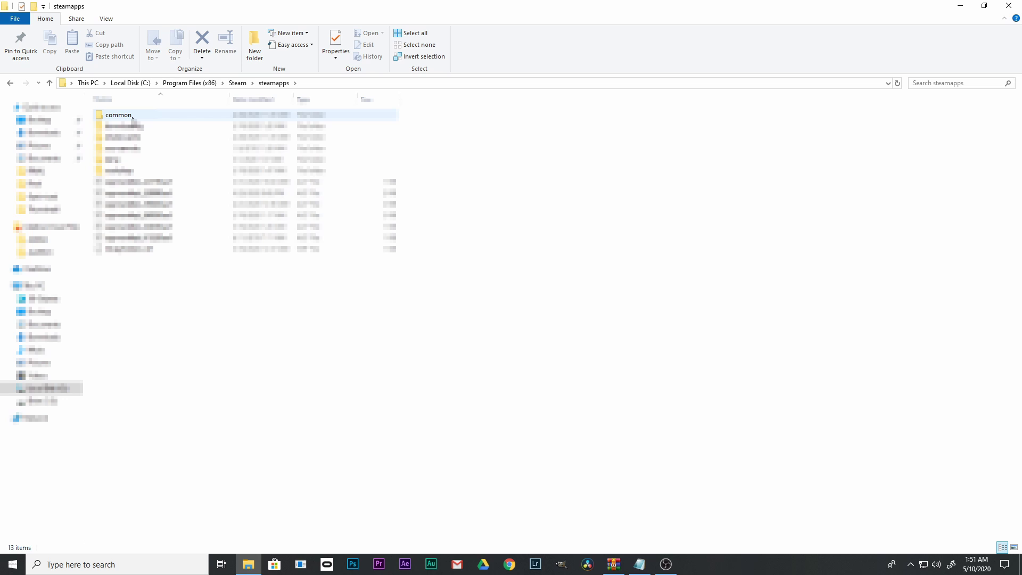
{"action": "double_click", "coordinate": [132, 116]}
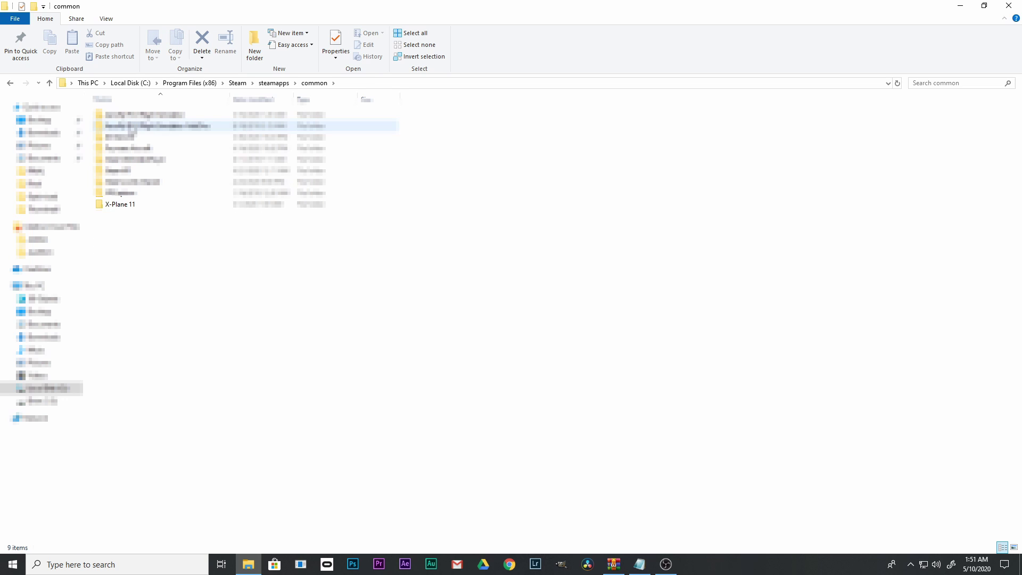
{"action": "double_click", "coordinate": [121, 205]}
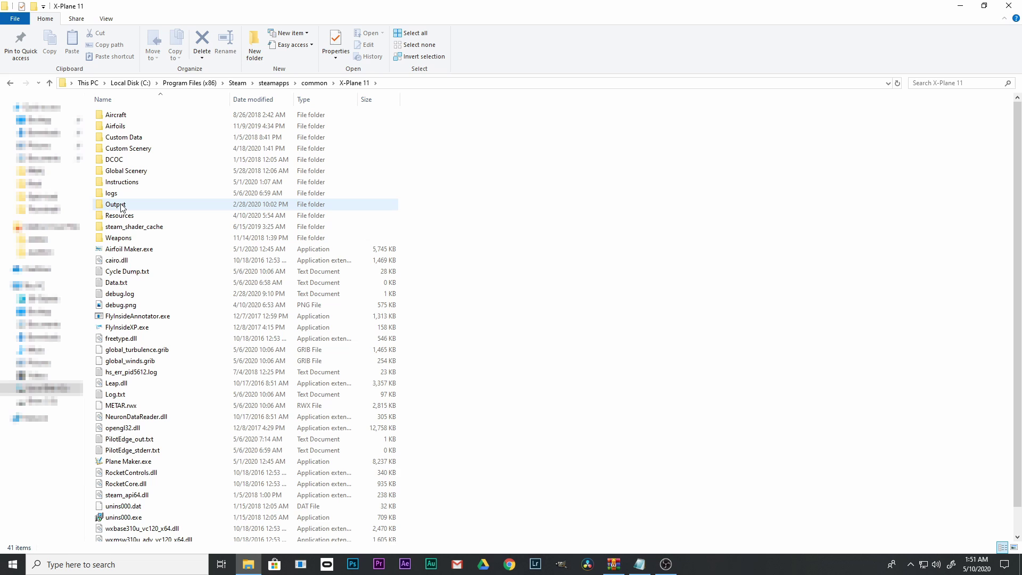
Duplicate the Cessna 172SP folder inside Aircraft > Laminar Research.
{"action": "double_click", "coordinate": [117, 116]}
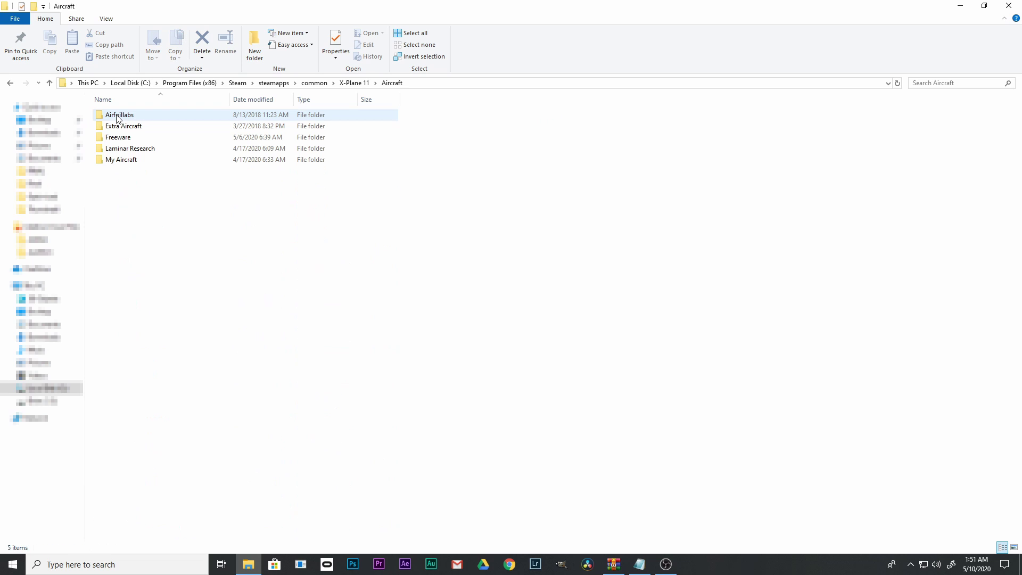
{"action": "double_click", "coordinate": [116, 149]}
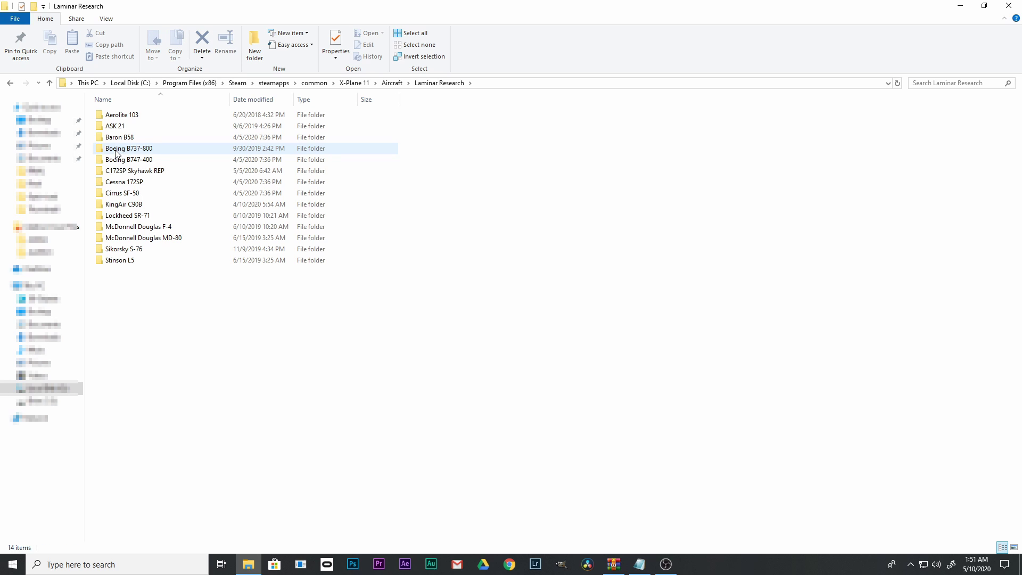
{"action": "left_click", "coordinate": [125, 183]}
{"action": "right_click", "coordinate": [124, 182]}
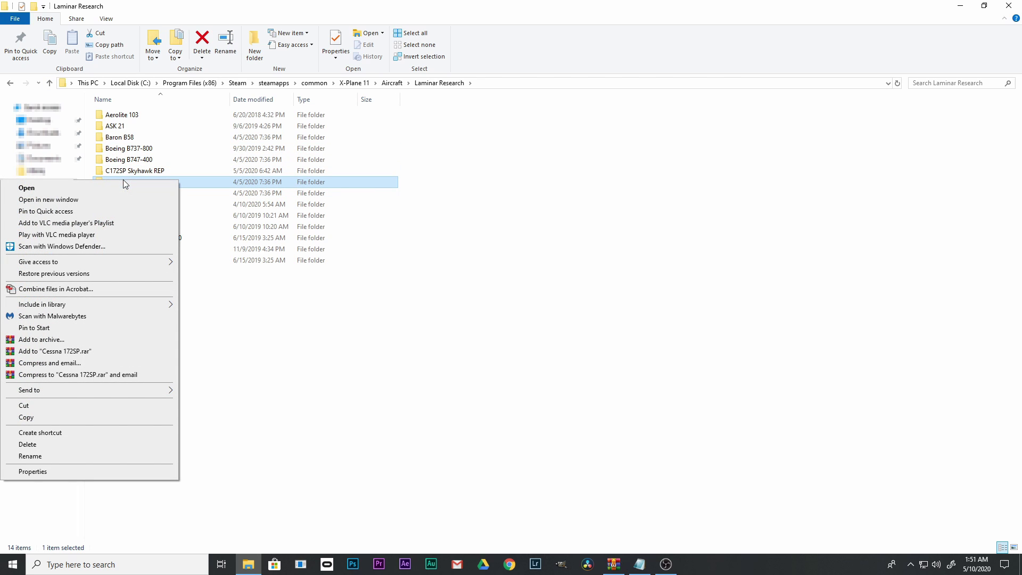
{"action": "left_click", "coordinate": [69, 416]}
{"action": "left_click", "coordinate": [144, 313]}
{"action": "right_click", "coordinate": [144, 295]}
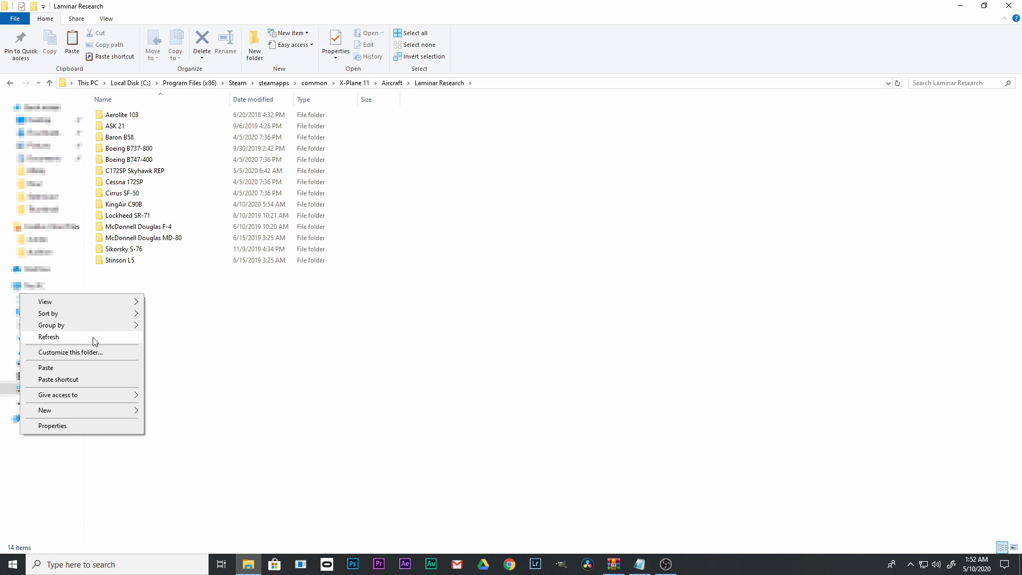
{"action": "left_click", "coordinate": [67, 370]}
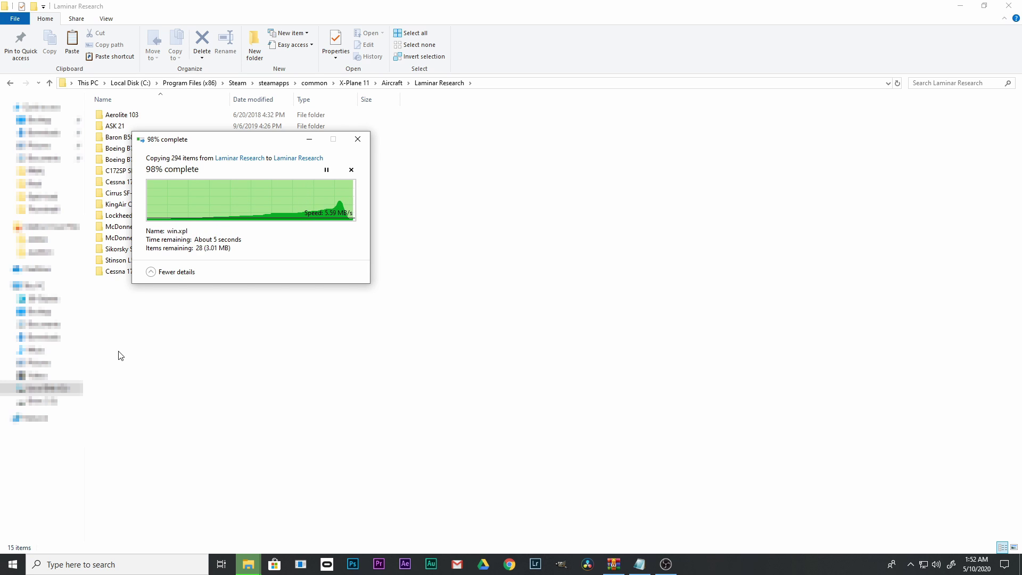
Rename the 'Cessna 172SP - Copy' folder to 'Cessna 172SP Bush Kit'.
{"action": "right_click", "coordinate": [152, 272]}
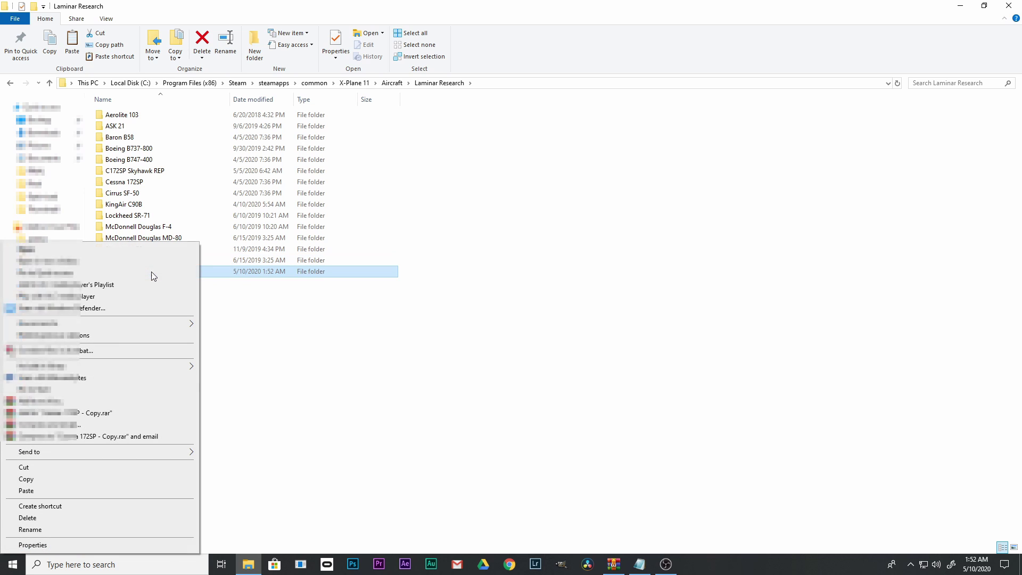
{"action": "left_click", "coordinate": [58, 530]}
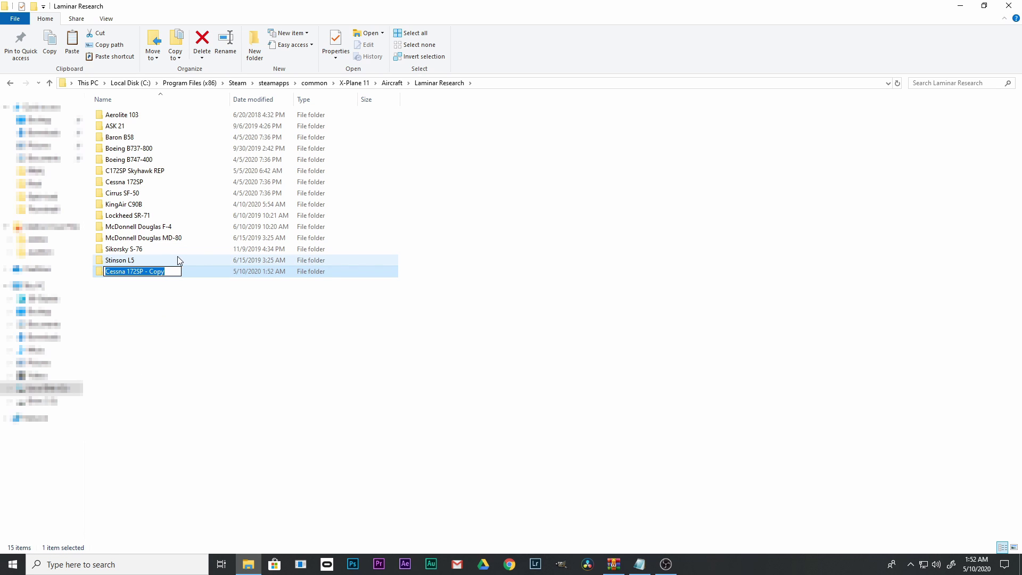
{"action": "left_click", "coordinate": [175, 272]}
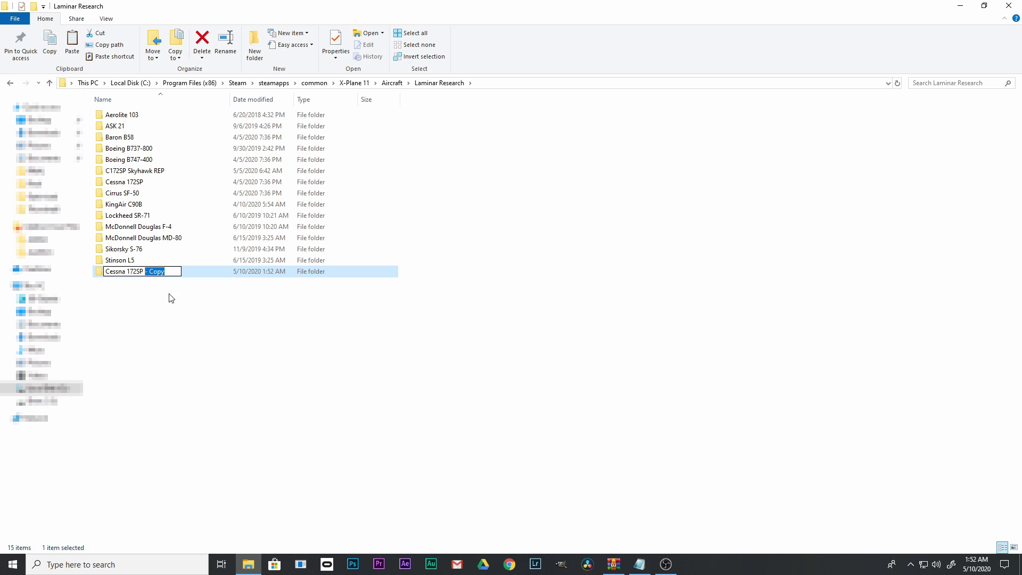
{"action": "type", "text": "Bush"}
{"action": "key", "text": "Return"}
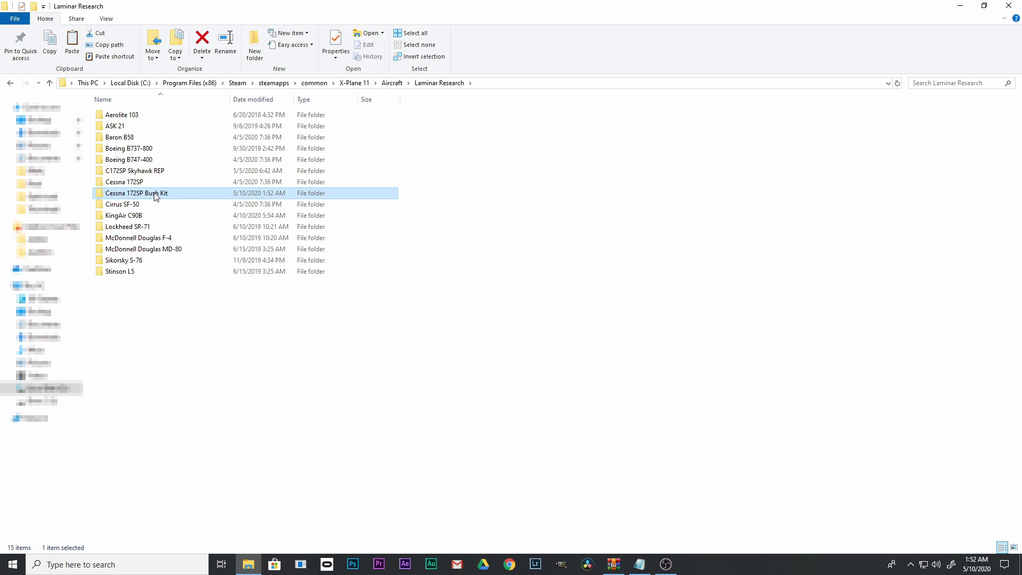
Copy the fmod, liveries, objects folders and eight files from the archive's Cessna 172SP Bush Kit folder.
{"action": "mouse_move", "coordinate": [157, 196]}
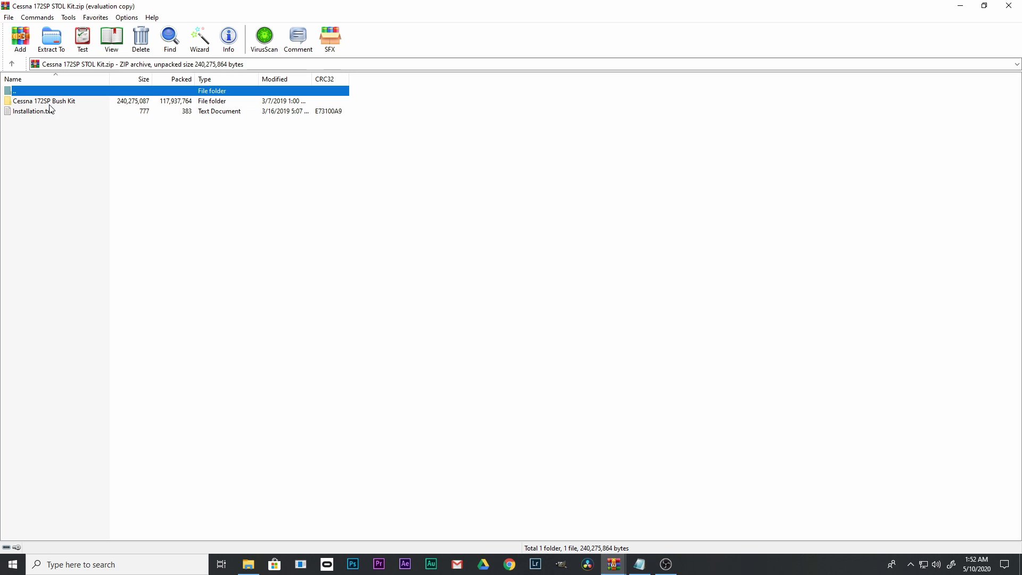
{"action": "double_click", "coordinate": [51, 101]}
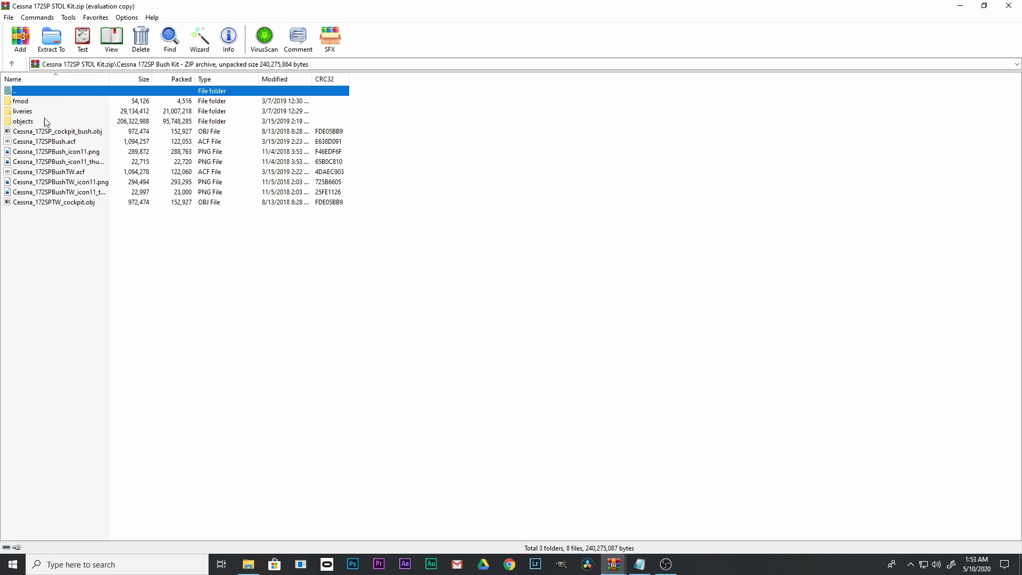
{"action": "left_click_drag", "start_coordinate": [26, 246], "coordinate": [26, 109]}
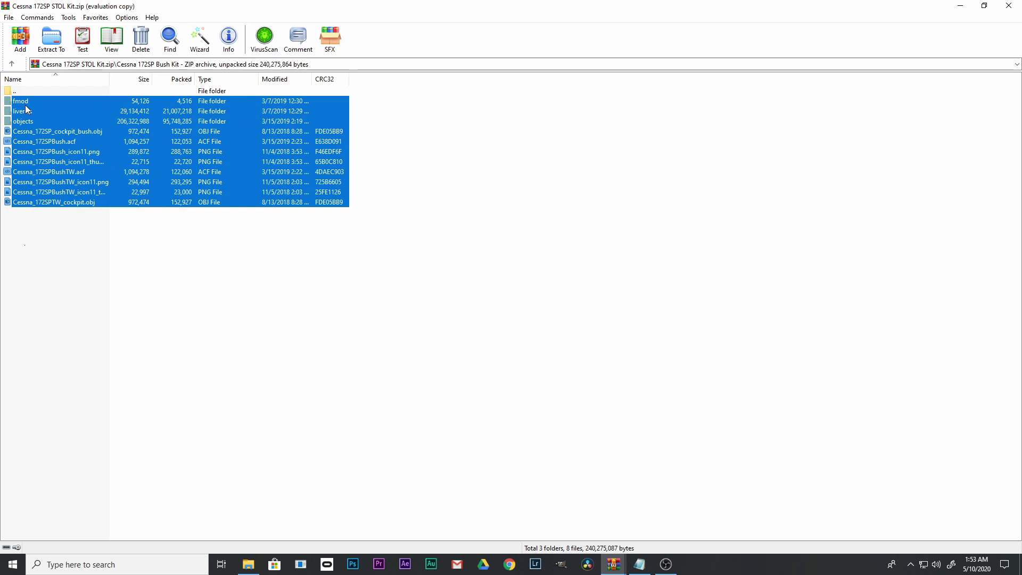
{"action": "right_click", "coordinate": [26, 110]}
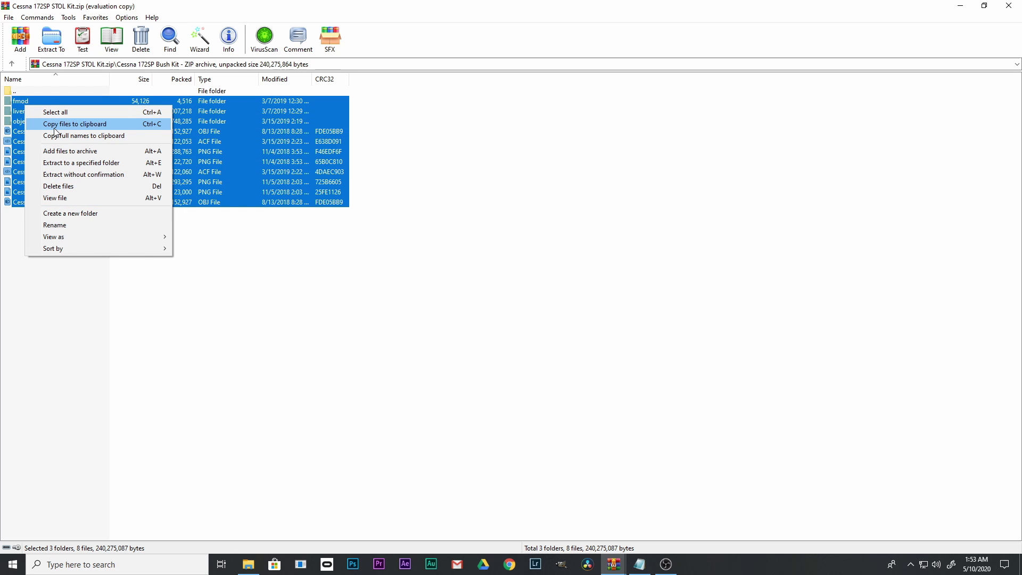
{"action": "left_click", "coordinate": [59, 124]}
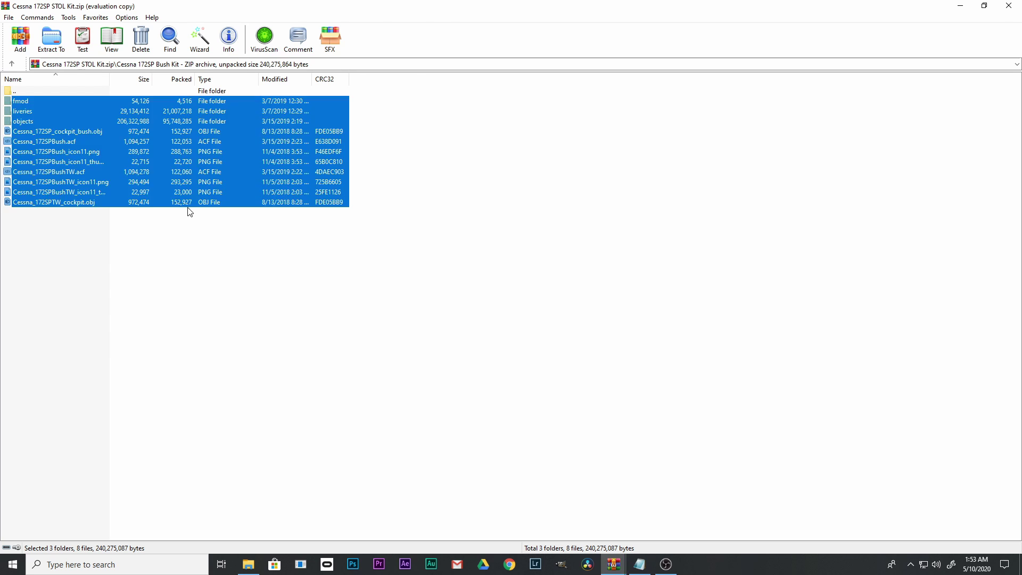
Navigate to X-Plane 11 > Aircraft > Laminar Research > Cessna 172SP Bush Kit under Steam.
{"action": "key", "text": "alt+Tab"}
{"action": "double_click", "coordinate": [143, 182]}
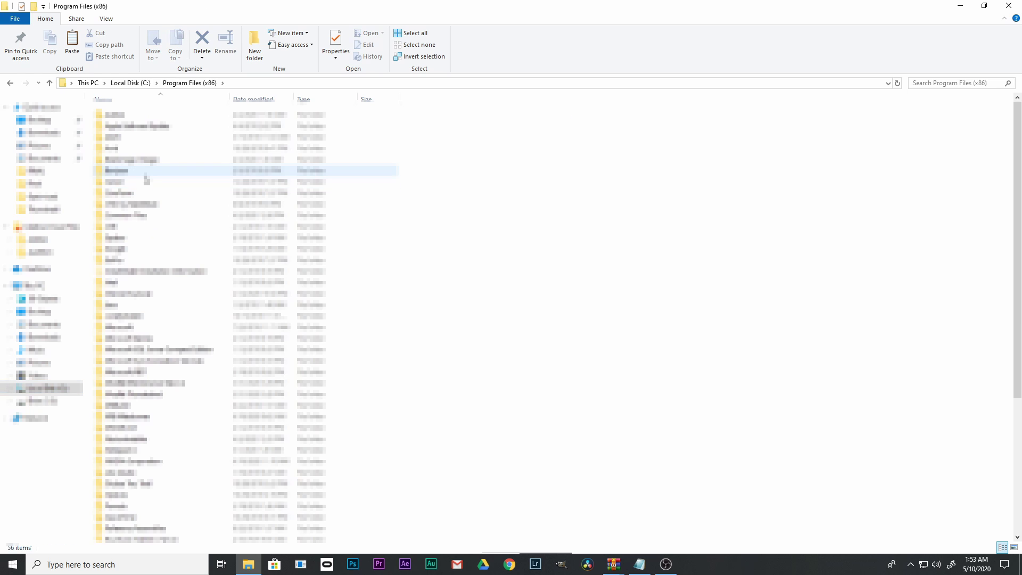
{"action": "scroll", "coordinate": [141, 183], "scroll_direction": "down", "scroll_amount": 6}
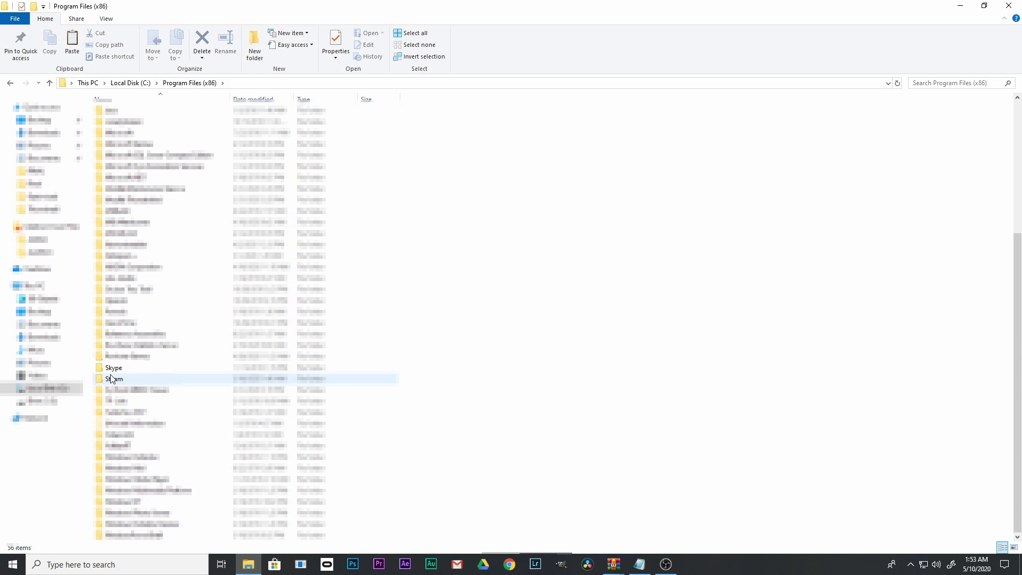
{"action": "left_click", "coordinate": [115, 379]}
{"action": "double_click", "coordinate": [115, 378]}
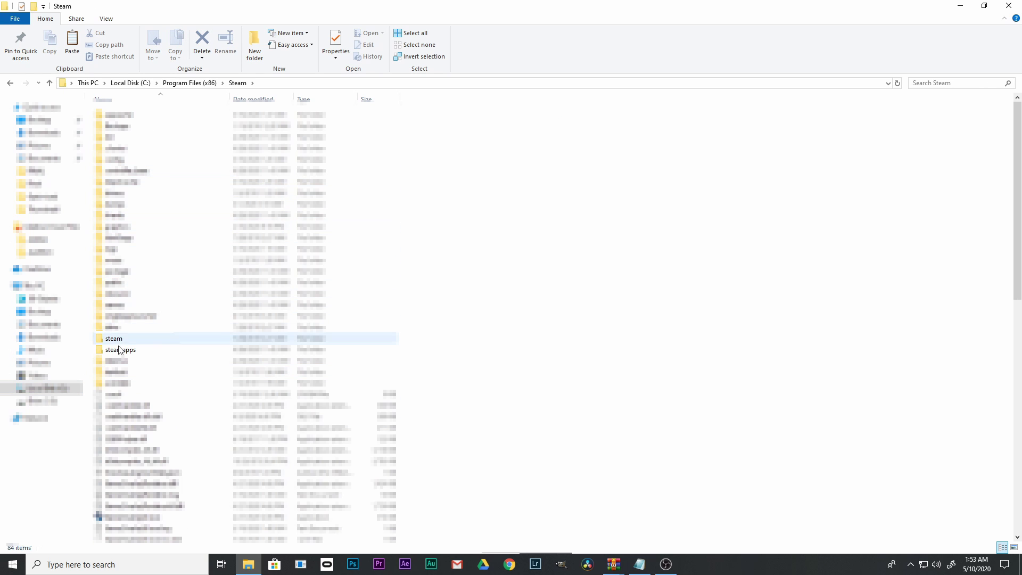
{"action": "left_click", "coordinate": [119, 351]}
{"action": "double_click", "coordinate": [119, 351]}
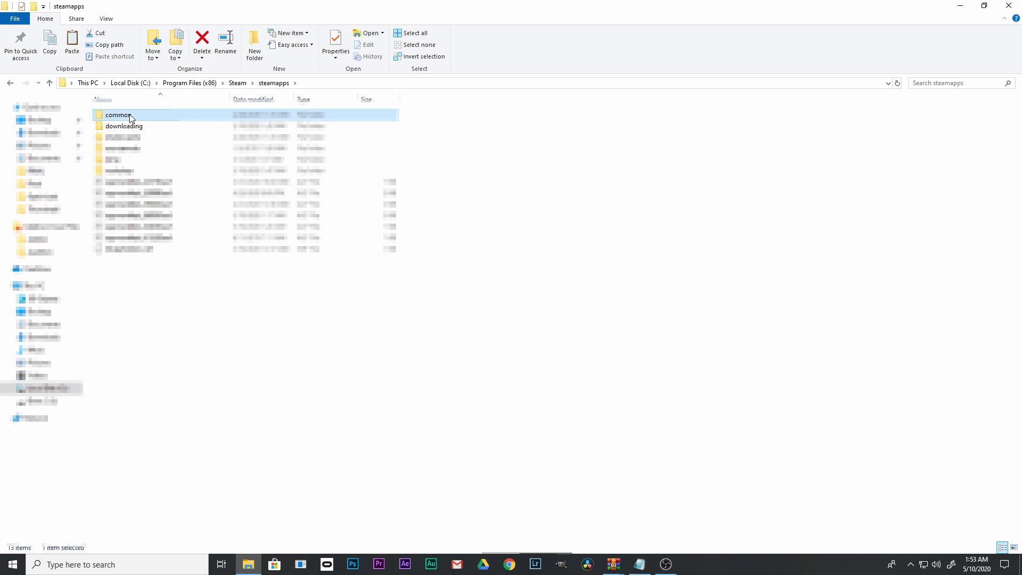
{"action": "double_click", "coordinate": [130, 115]}
{"action": "double_click", "coordinate": [120, 205]}
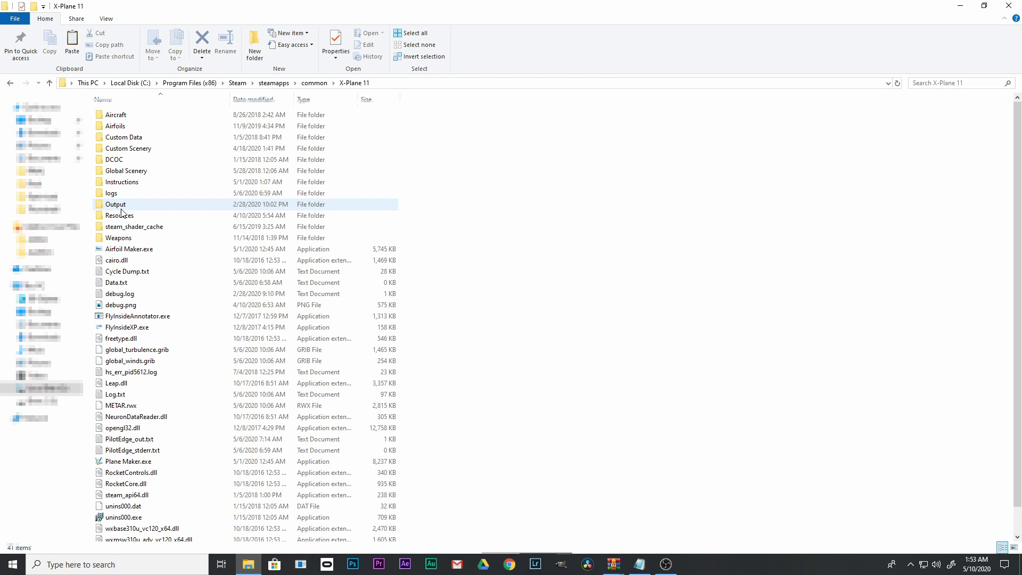
{"action": "double_click", "coordinate": [118, 115]}
{"action": "double_click", "coordinate": [123, 149]}
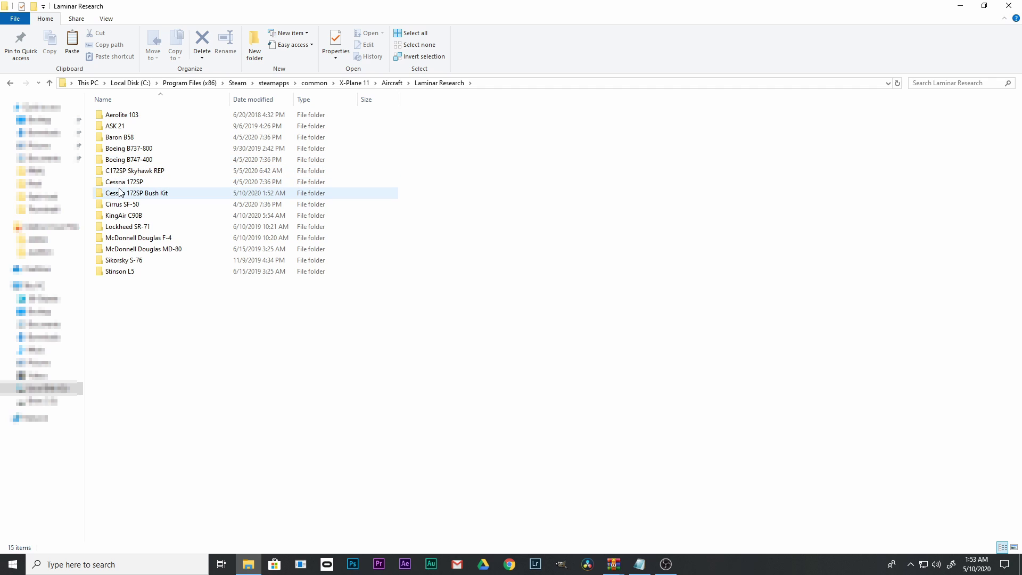
{"action": "double_click", "coordinate": [120, 194]}
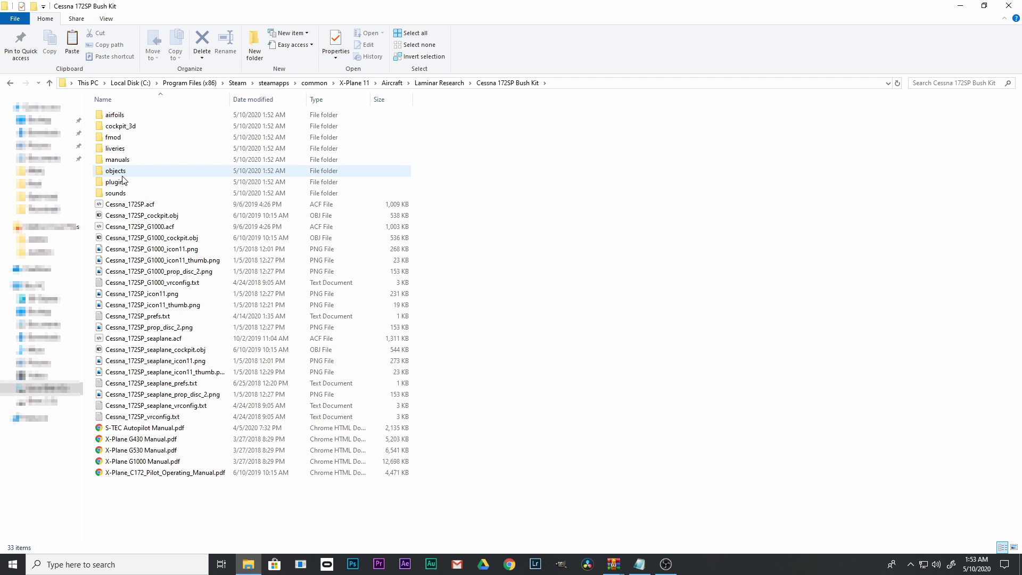
Paste the copied kit files into the Cessna 172SP Bush Kit folder.
{"action": "right_click", "coordinate": [569, 148]}
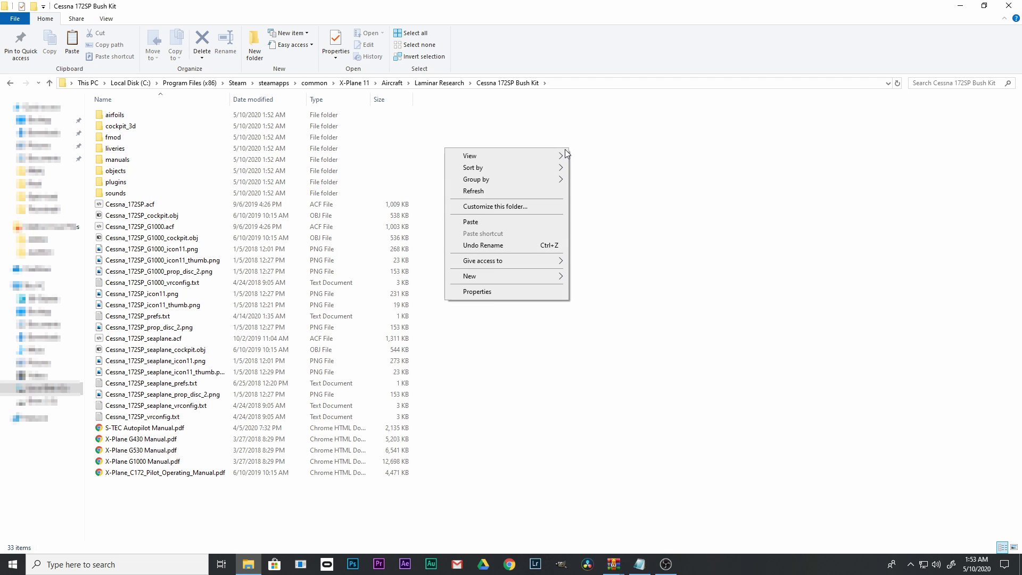
{"action": "left_click", "coordinate": [483, 223]}
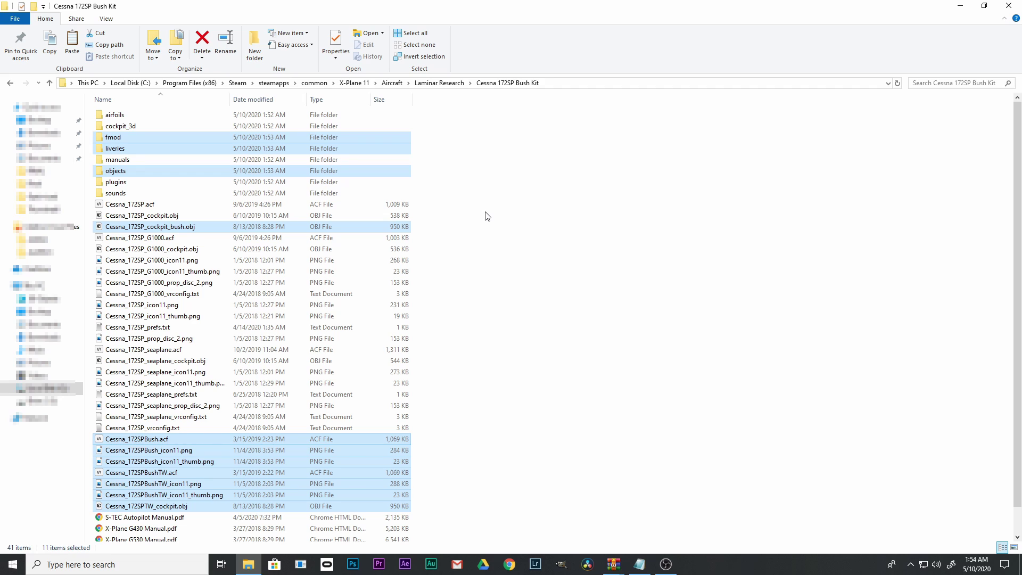
{"action": "left_click", "coordinate": [485, 216]}
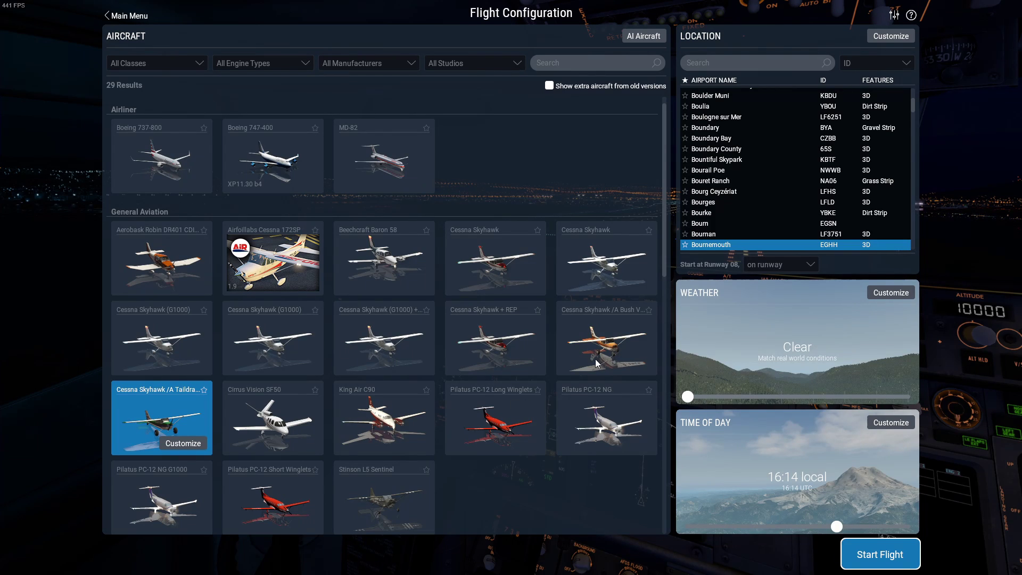
Give the Cessna Skyhawk /A Bush Variant the Green livery.
{"action": "left_click", "coordinate": [596, 359]}
{"action": "left_click", "coordinate": [618, 364]}
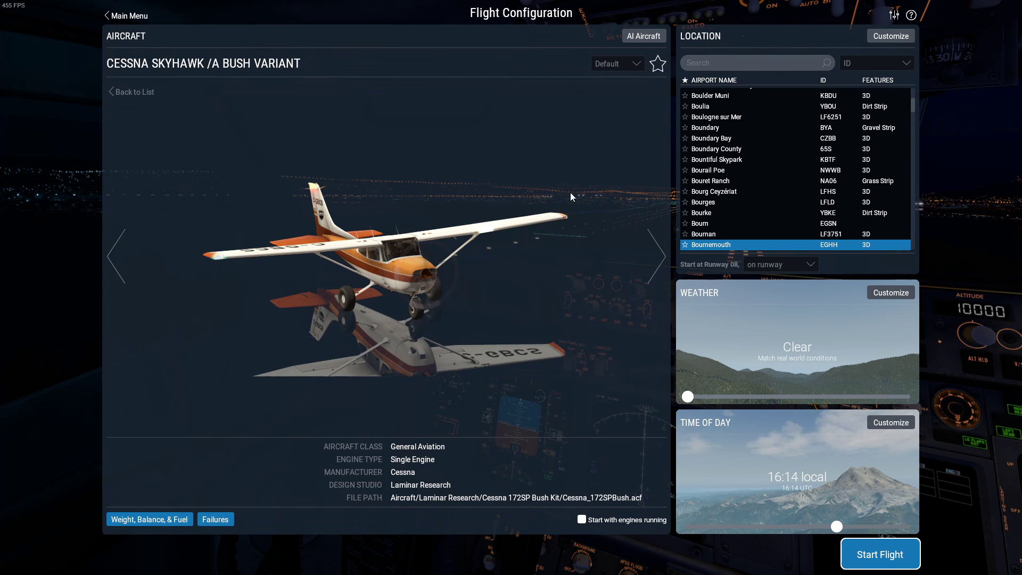
{"action": "left_click", "coordinate": [616, 64]}
{"action": "left_click", "coordinate": [614, 105]}
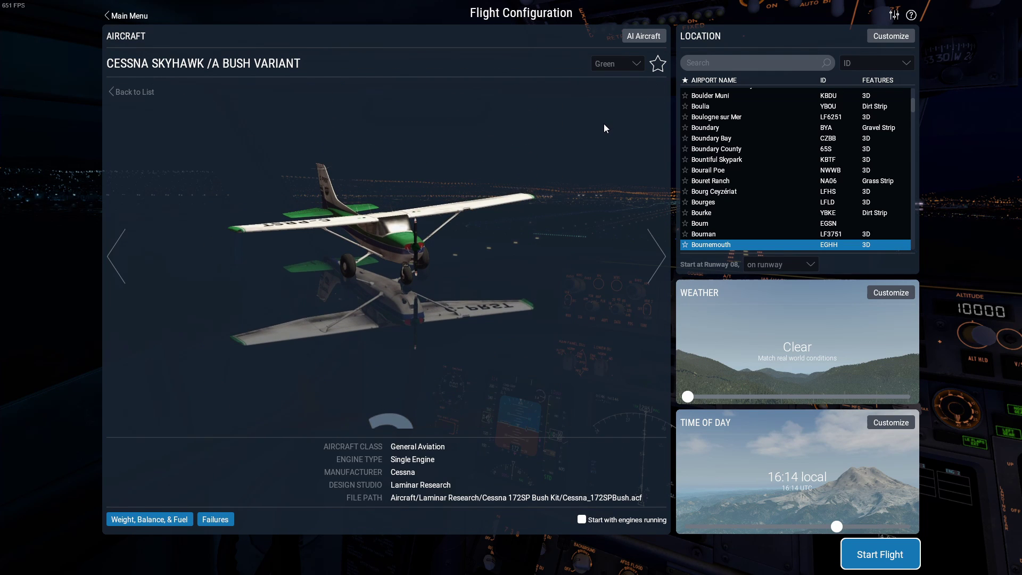
{"action": "left_click", "coordinate": [123, 93]}
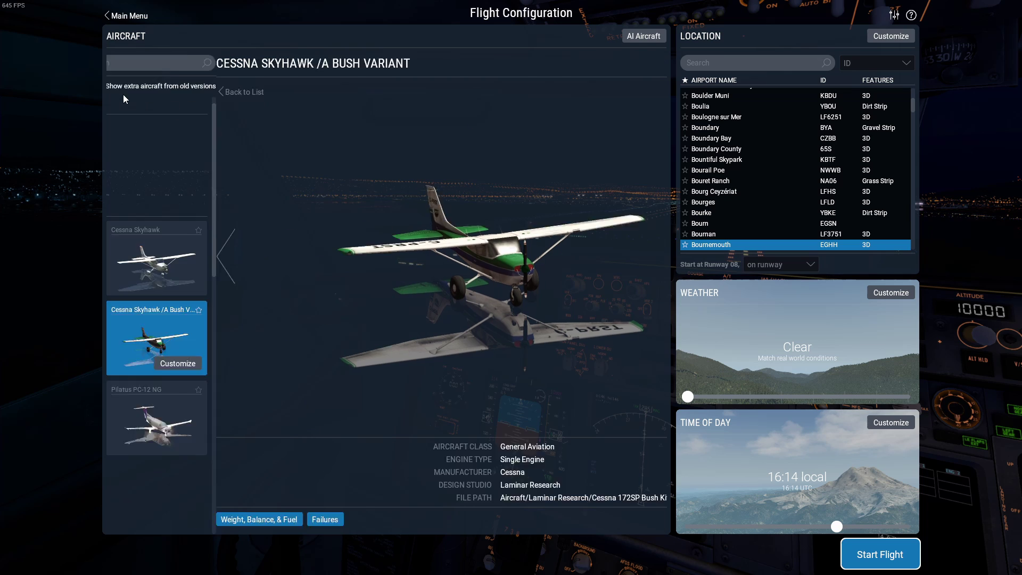
Preview the details of the Taildragger Bush Variant aircraft.
{"action": "left_click", "coordinate": [149, 435]}
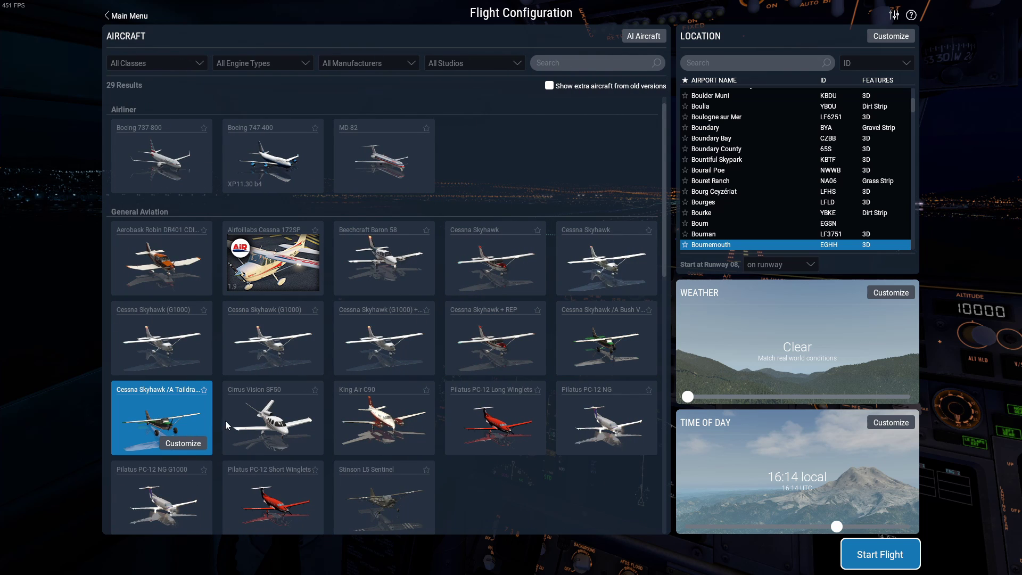
{"action": "left_click", "coordinate": [186, 442]}
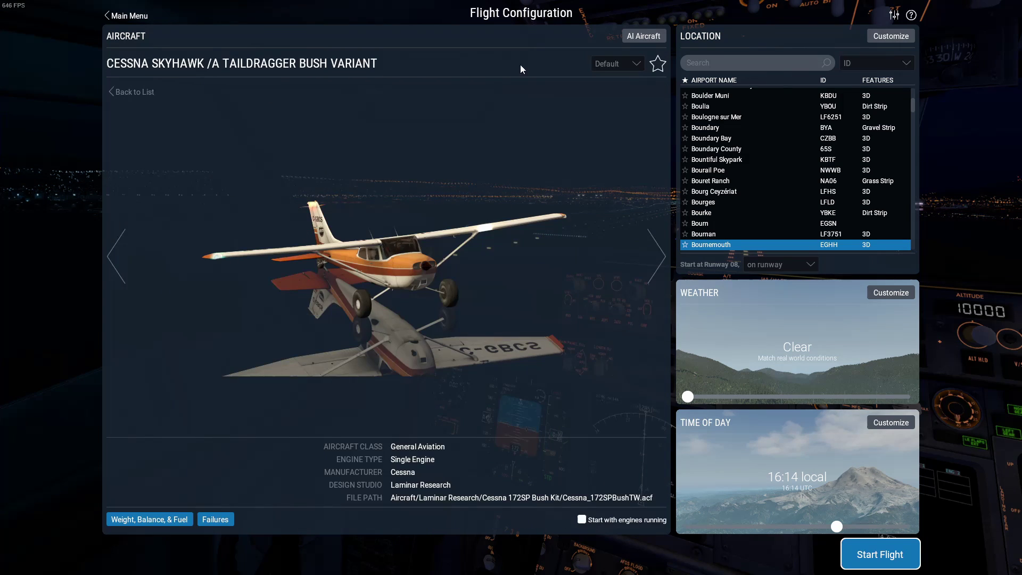
{"action": "left_click", "coordinate": [141, 94]}
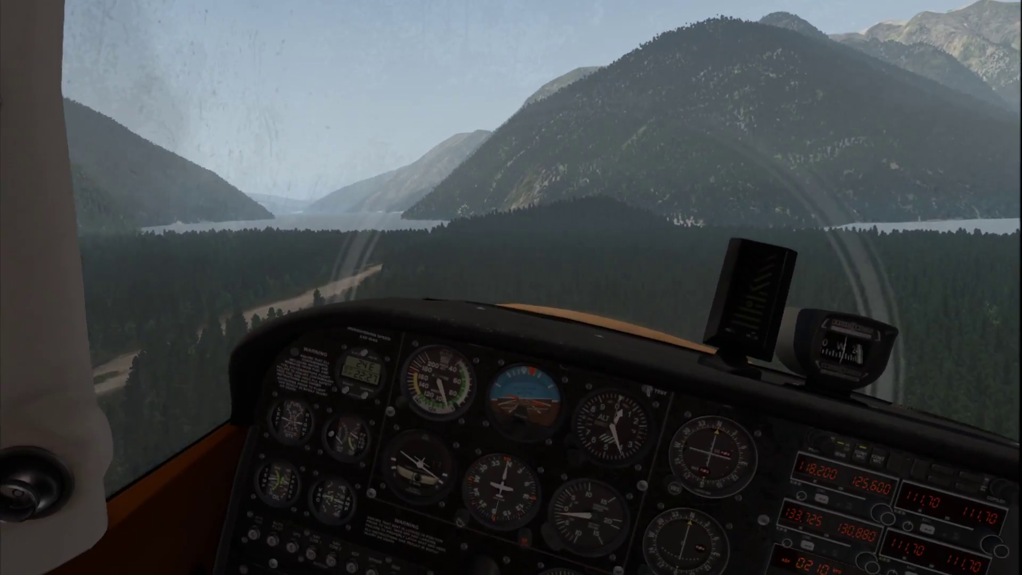